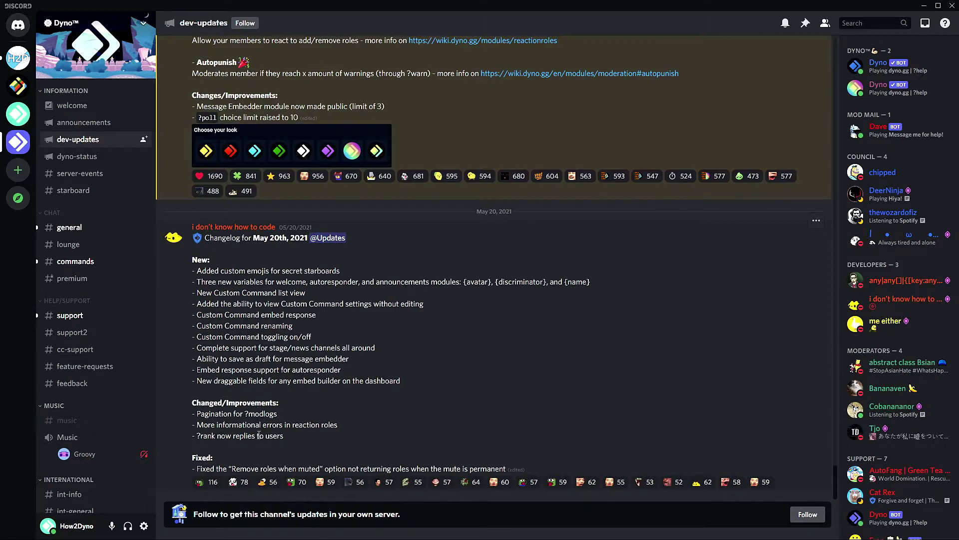
left_click(253, 228)
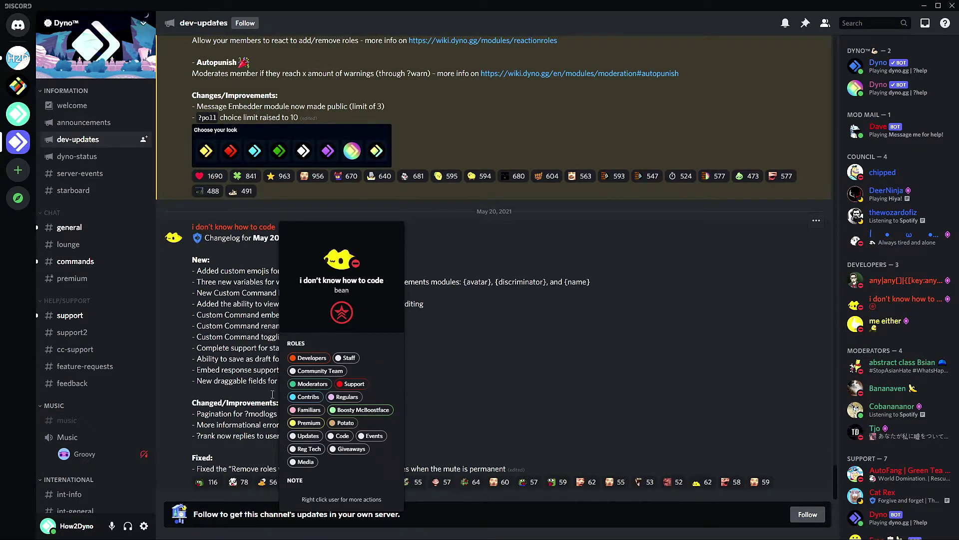
left_click(465, 347)
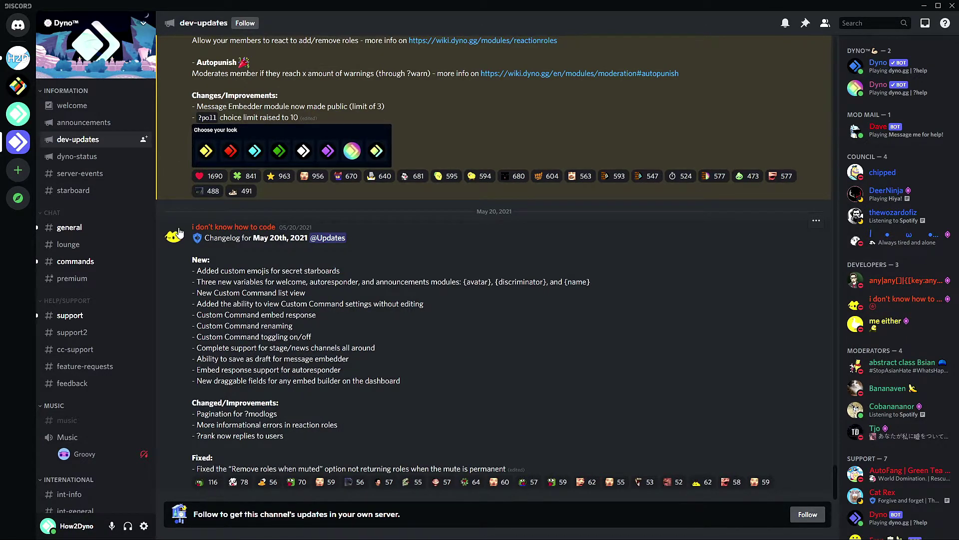
left_click(199, 228)
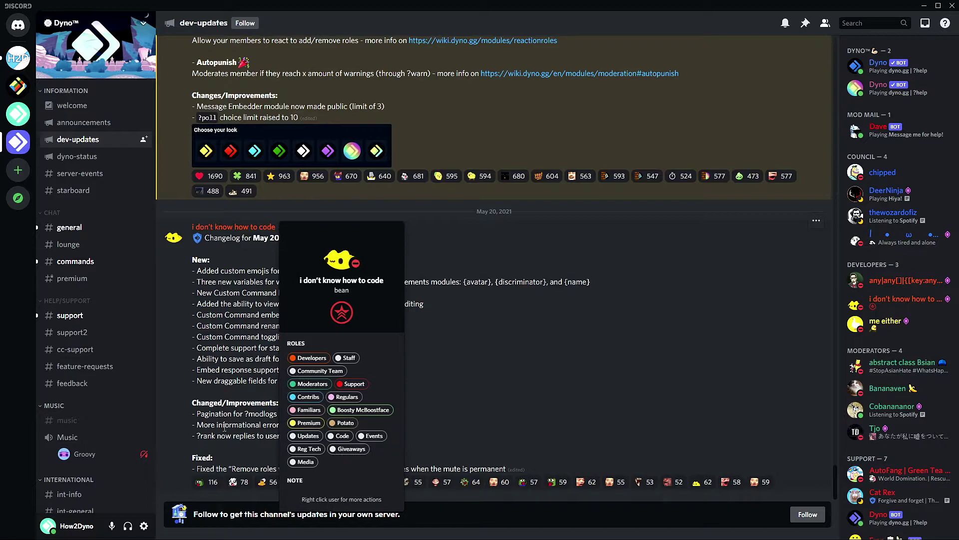
left_click(246, 357)
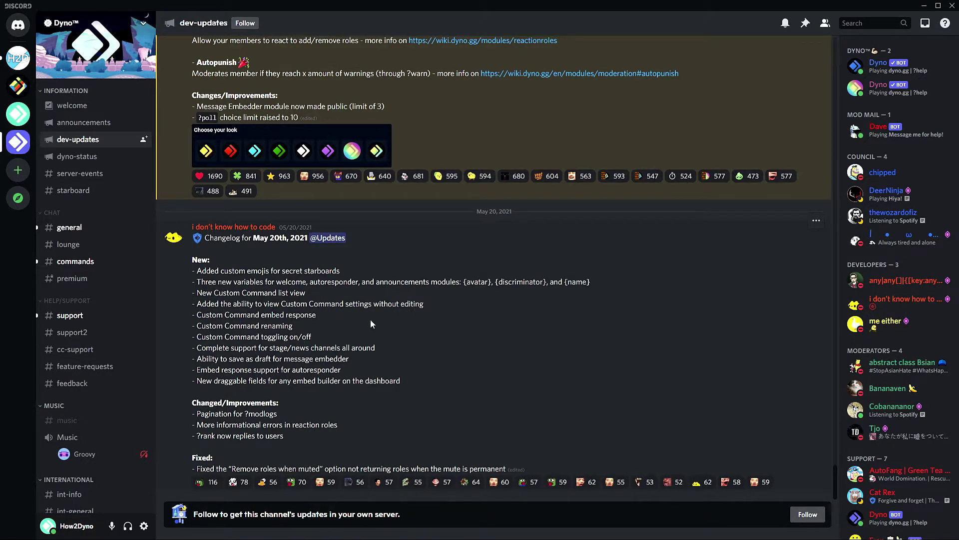
left_click_drag(199, 314, 320, 315)
left_click(298, 311)
left_click_drag(382, 350, 221, 338)
Clear the text highlight on the signed-in Dyno home page.
left_click(410, 378)
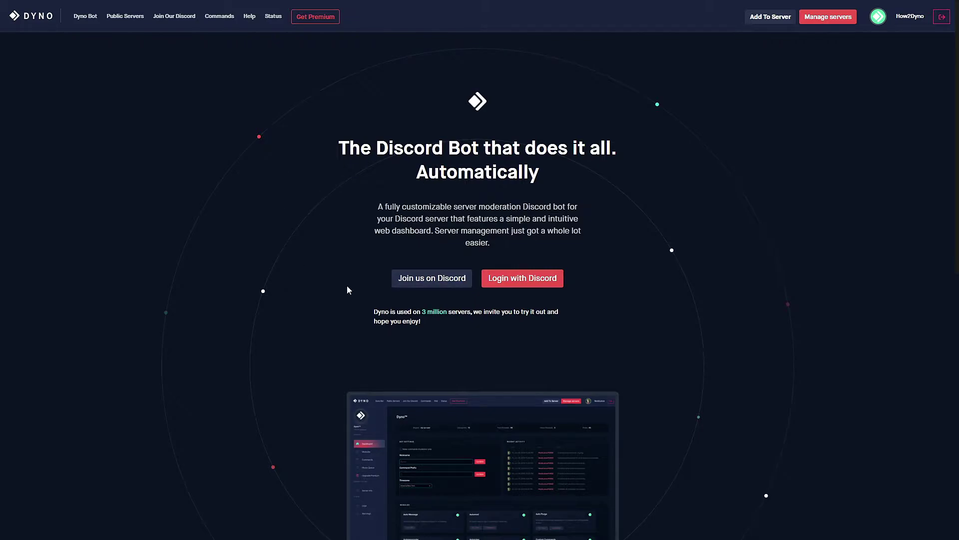
Open the How2Dyno server's dashboard from Manage servers and list its modules.
left_click(848, 22)
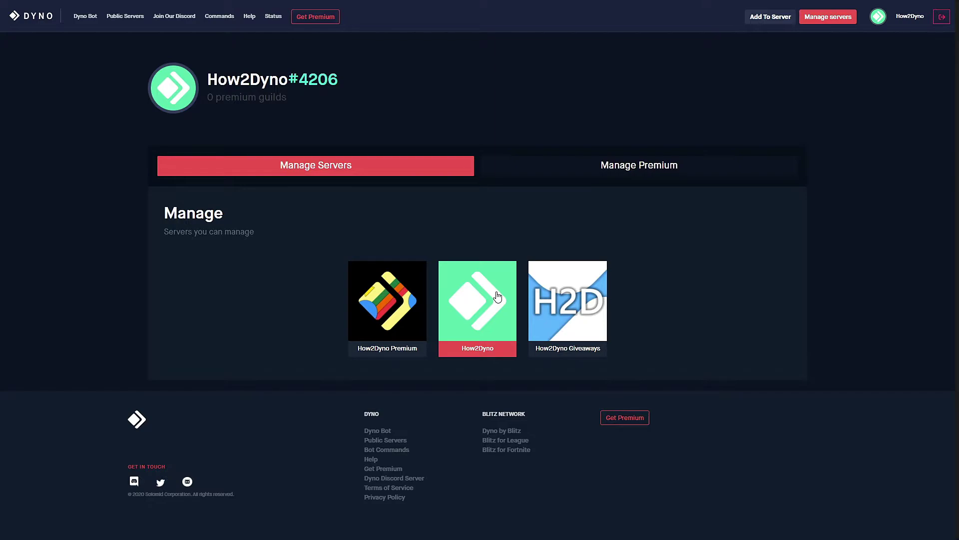
left_click(498, 296)
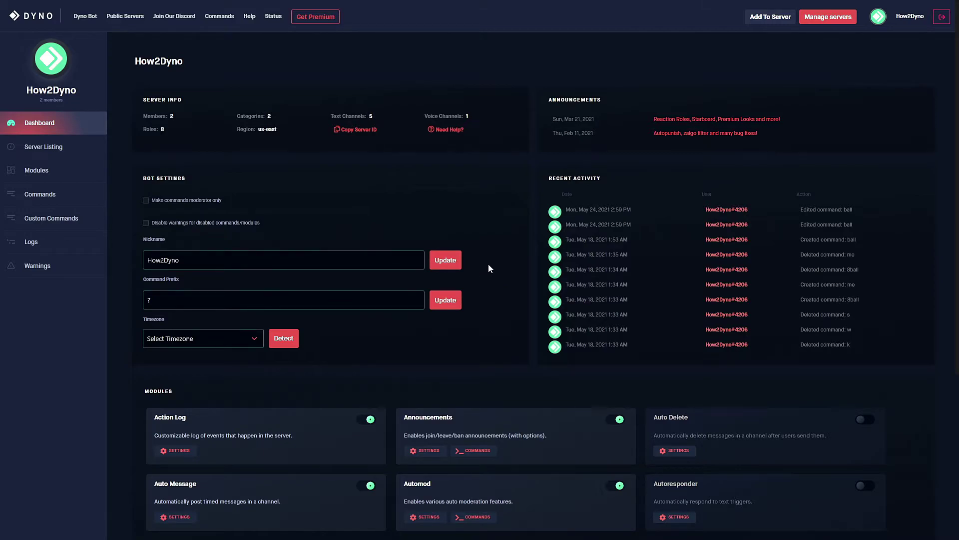
left_click(64, 168)
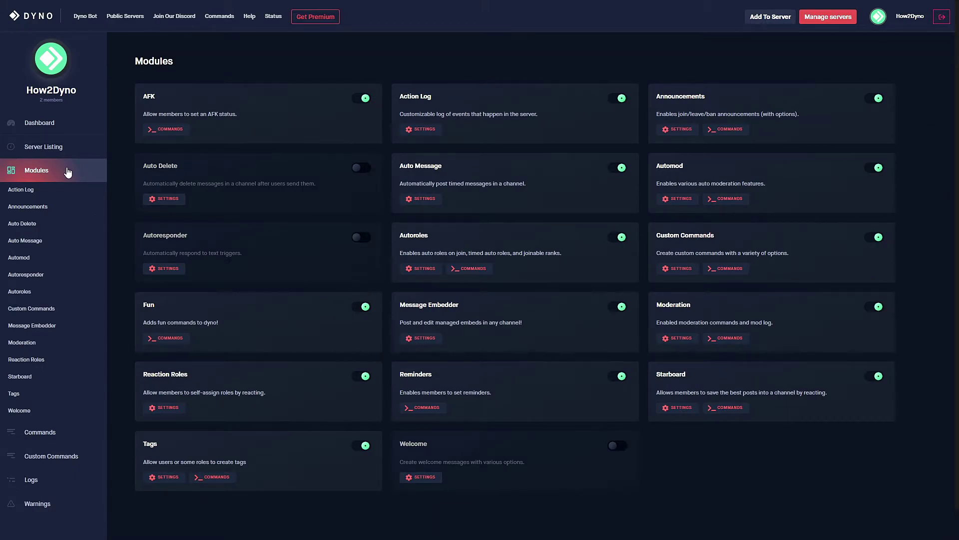
Open the Starboard module and view its Secret Starboards tab.
left_click(51, 377)
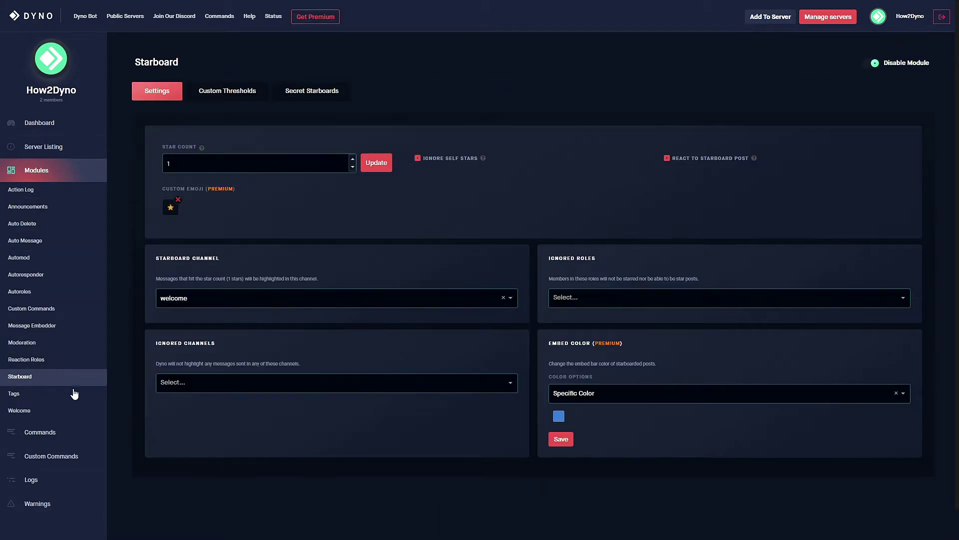
left_click(302, 92)
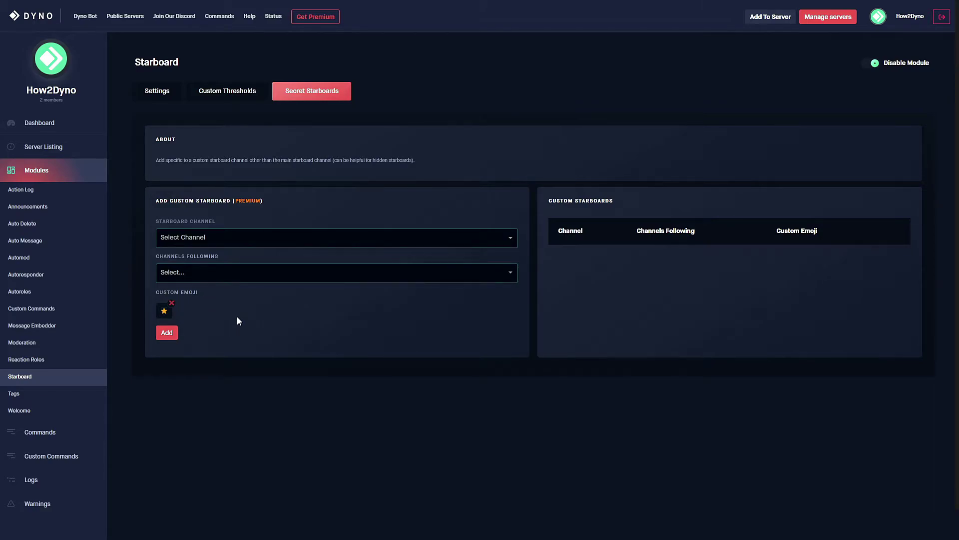
Open the Announcements module and look over its variable descriptions.
left_click(32, 210)
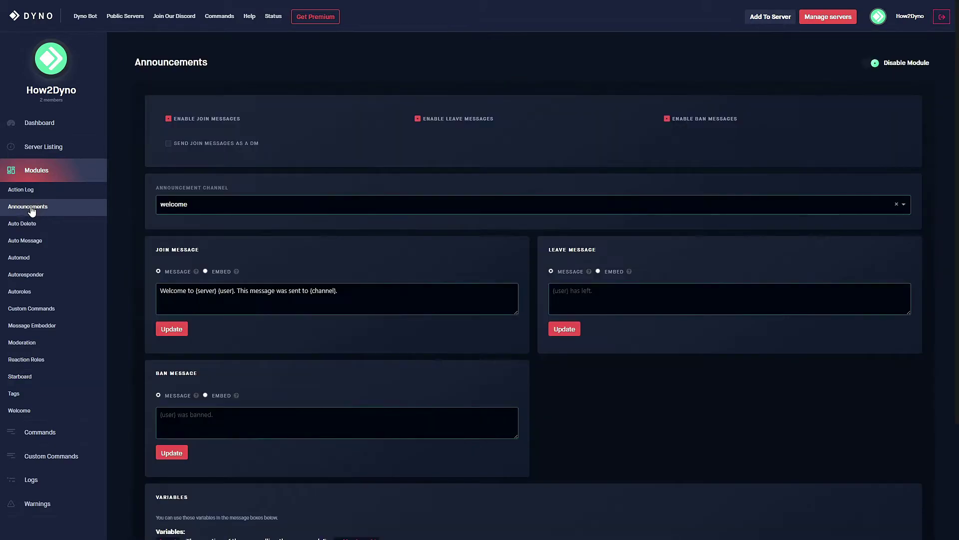
scroll(261, 313, "down", 3)
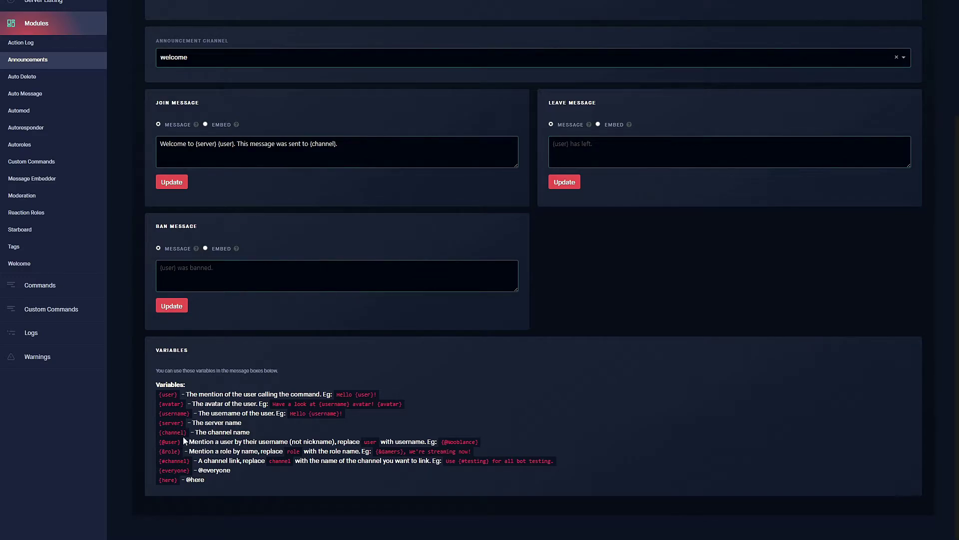
left_click_drag(159, 394, 160, 402)
left_click(170, 415)
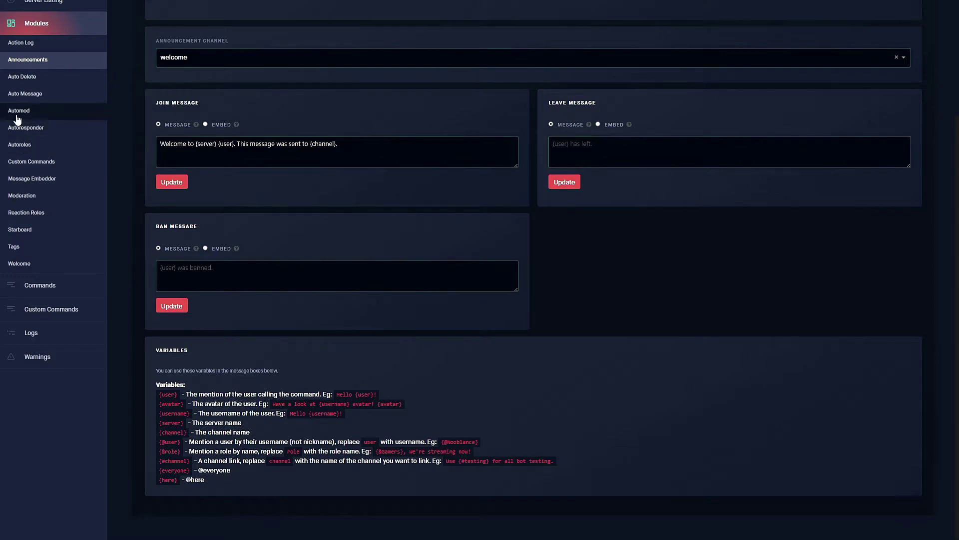
Check the Welcome embed editor, return to Announcements, then start a new Auto Responder response.
left_click(19, 263)
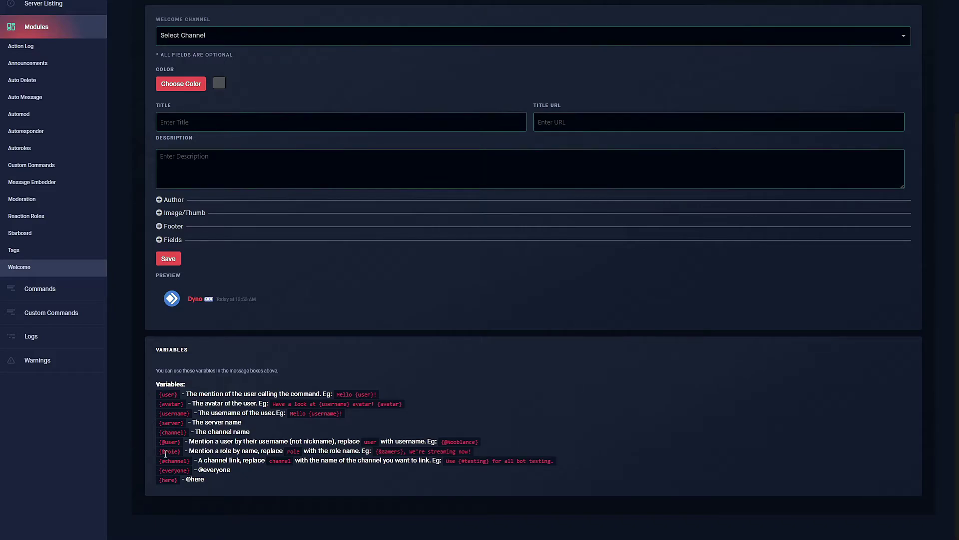
scroll(145, 448, "up", 2)
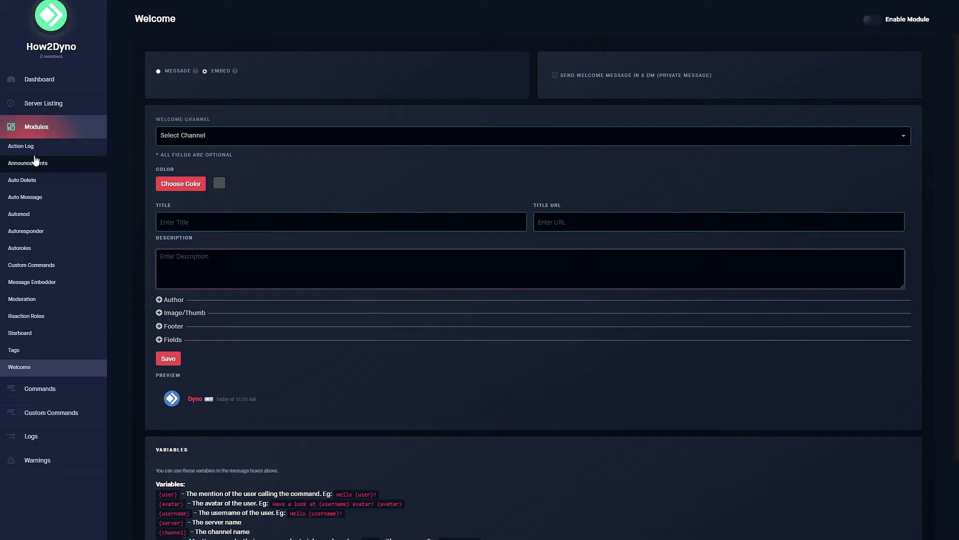
left_click(40, 179)
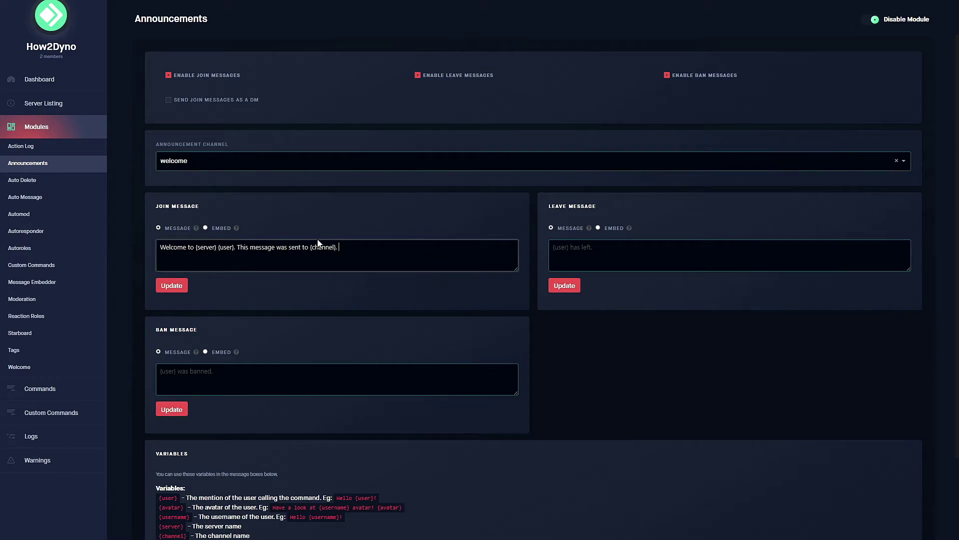
left_click(36, 233)
left_click(188, 58)
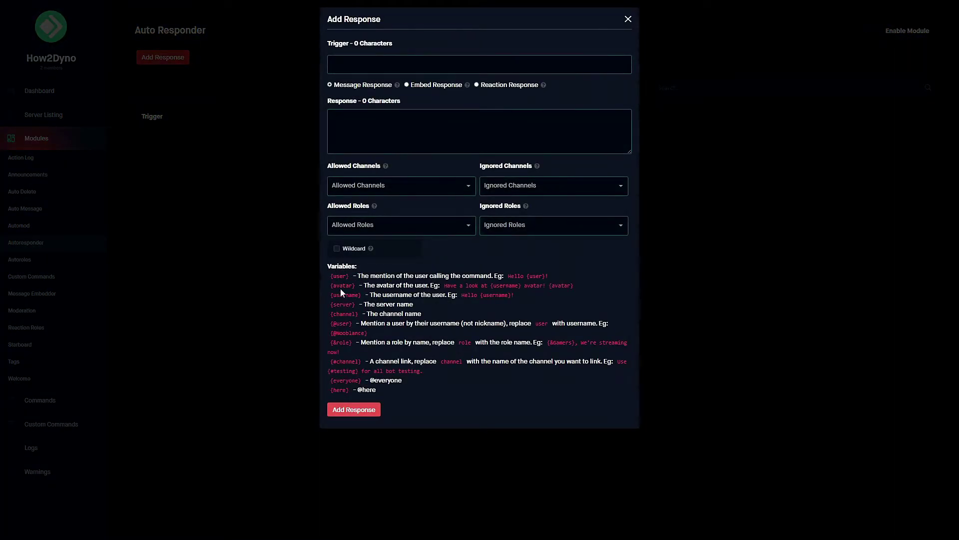
Discard the new response form and go to the Custom Commands list.
left_click(202, 281)
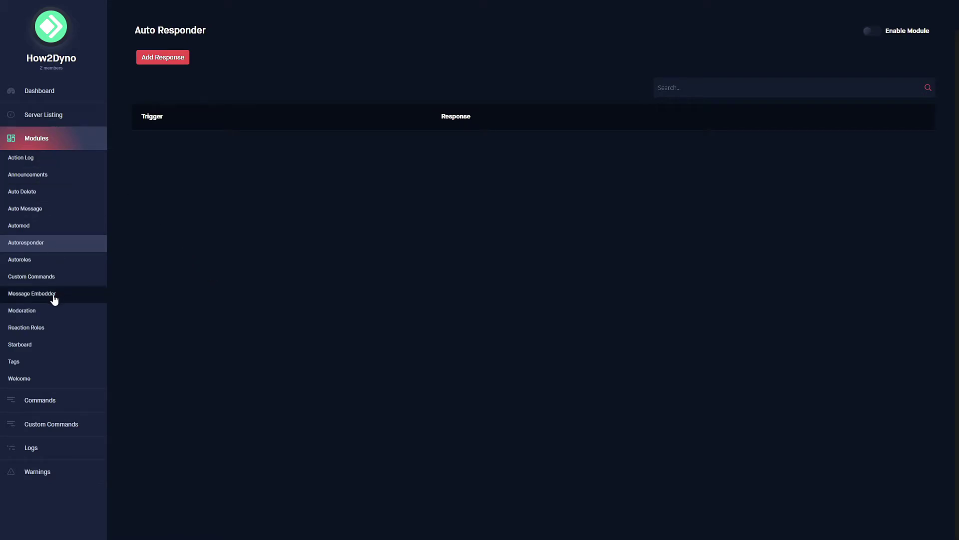
left_click(61, 278)
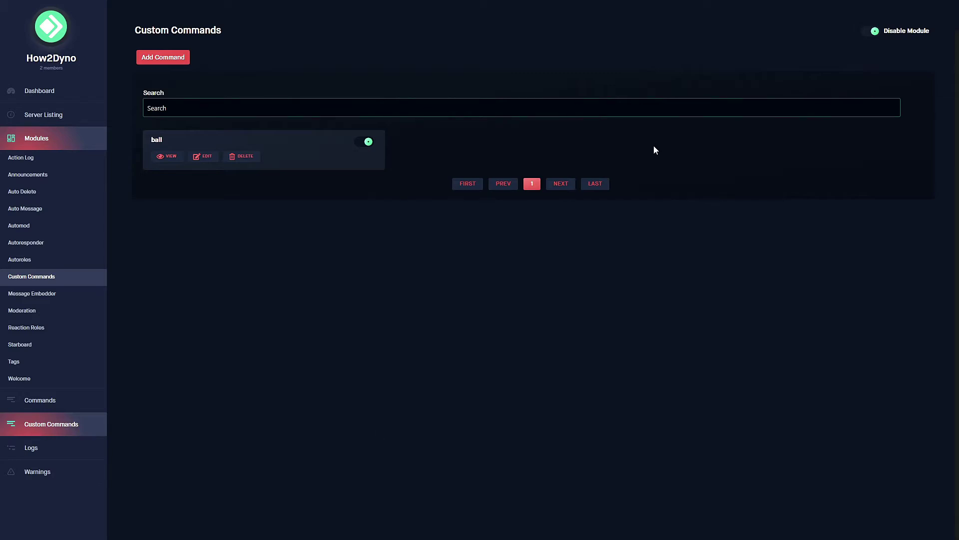
Toggle the ball command off and back on, and preview its read-only settings.
left_click(367, 144)
left_click(366, 144)
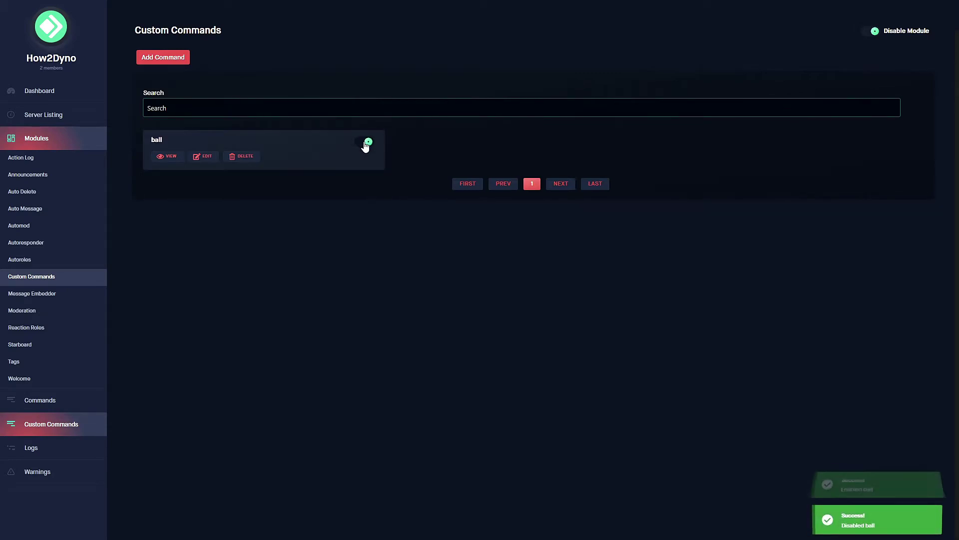
left_click(161, 156)
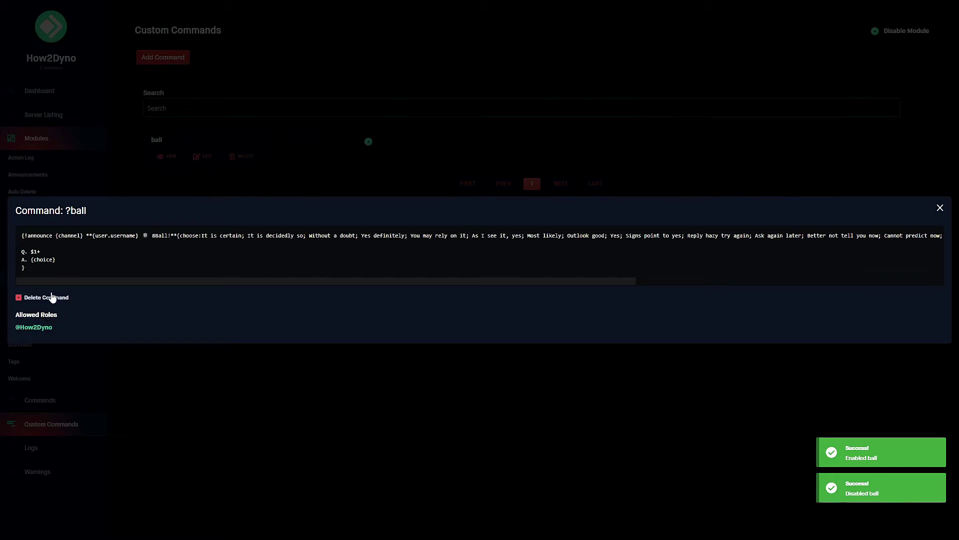
left_click(219, 403)
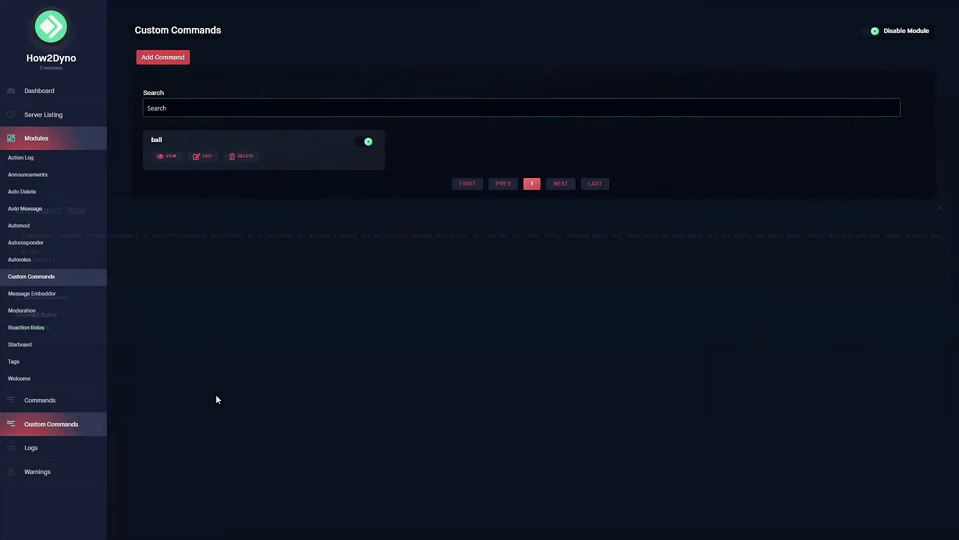
Open ball for editing, inspect its name and description fields, then reopen the editor.
left_click(198, 158)
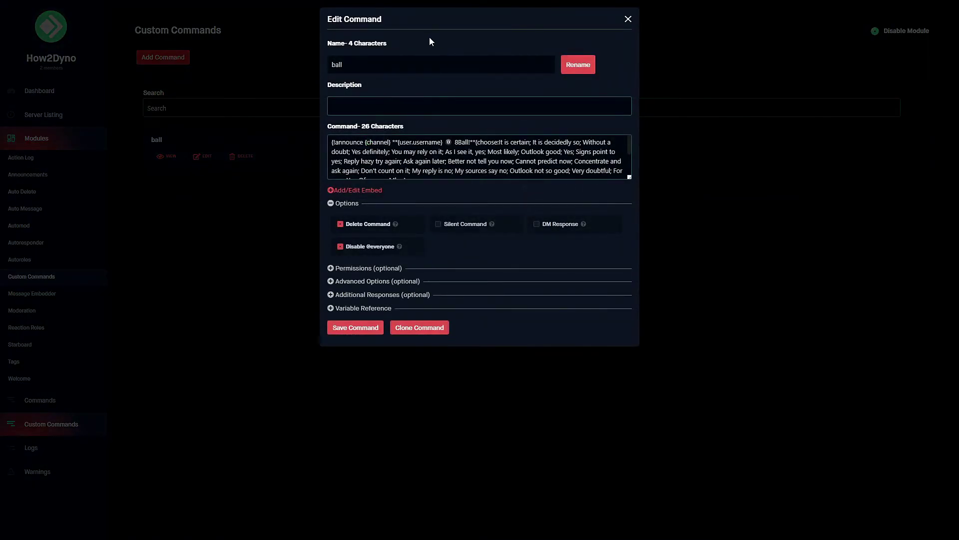
left_click(570, 69)
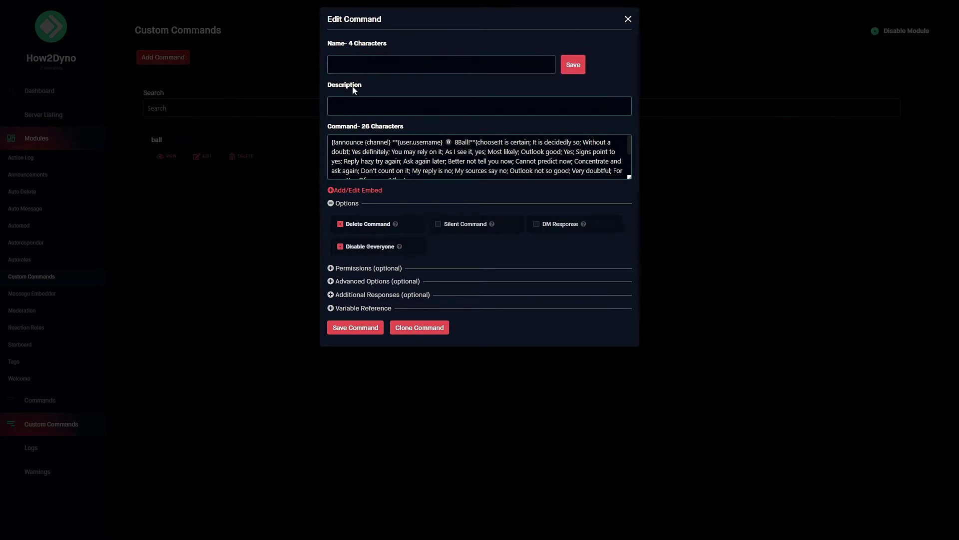
left_click(350, 106)
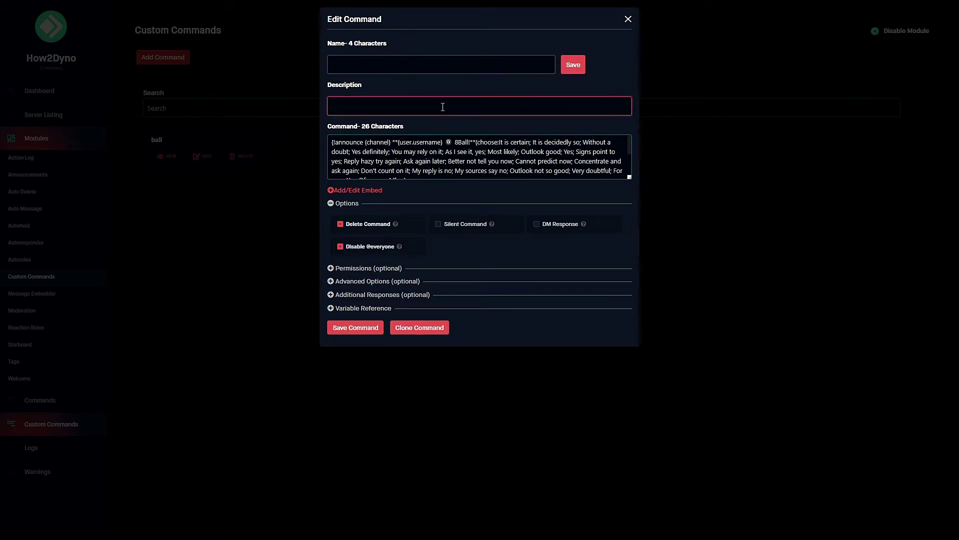
left_click(679, 86)
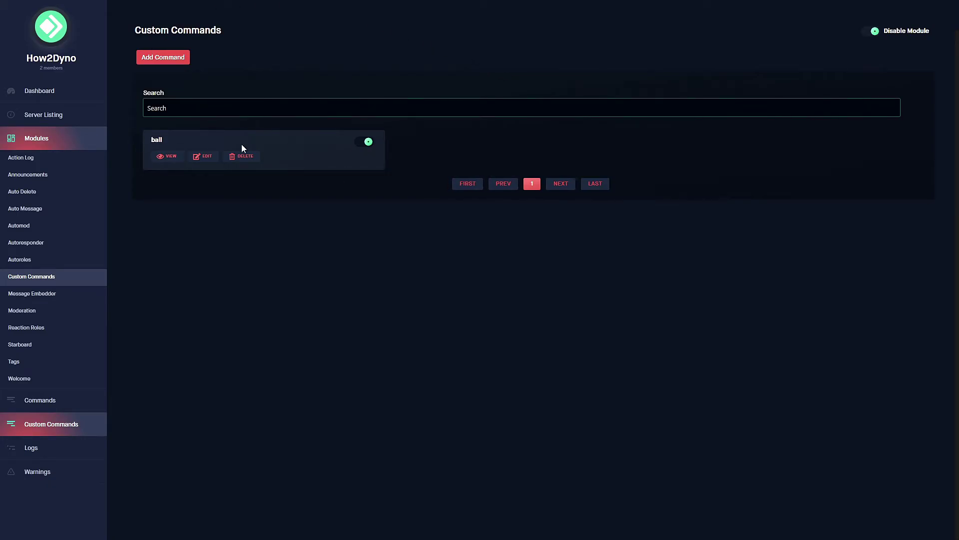
left_click(206, 157)
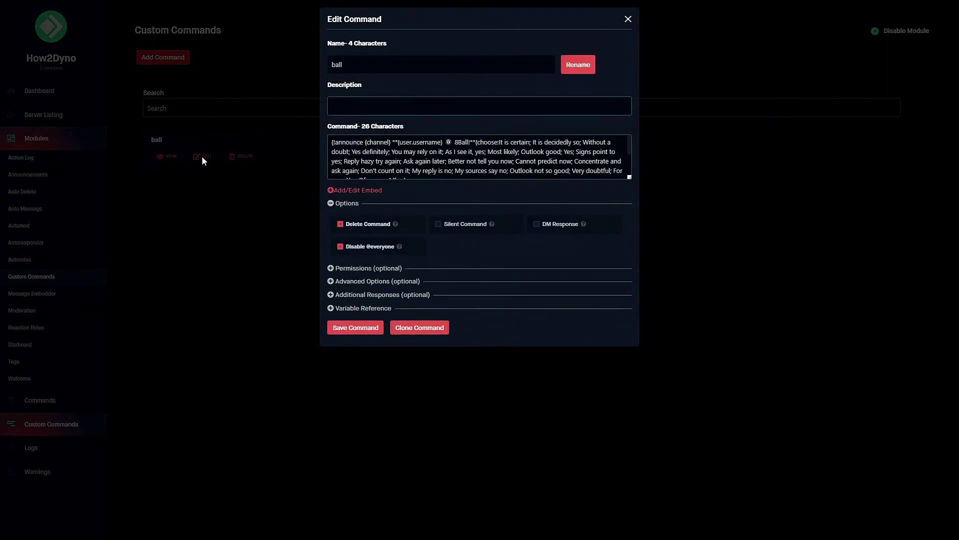
In ball's embed editor, expand Author, Image/Thumb, Footer and Fields, and add one field.
left_click(358, 190)
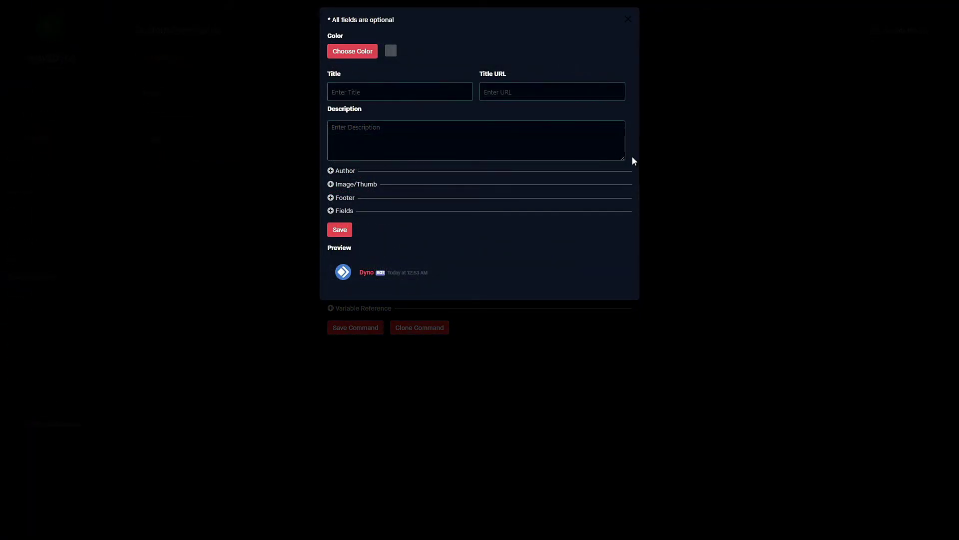
left_click_drag(622, 157, 642, 287)
left_click(343, 298)
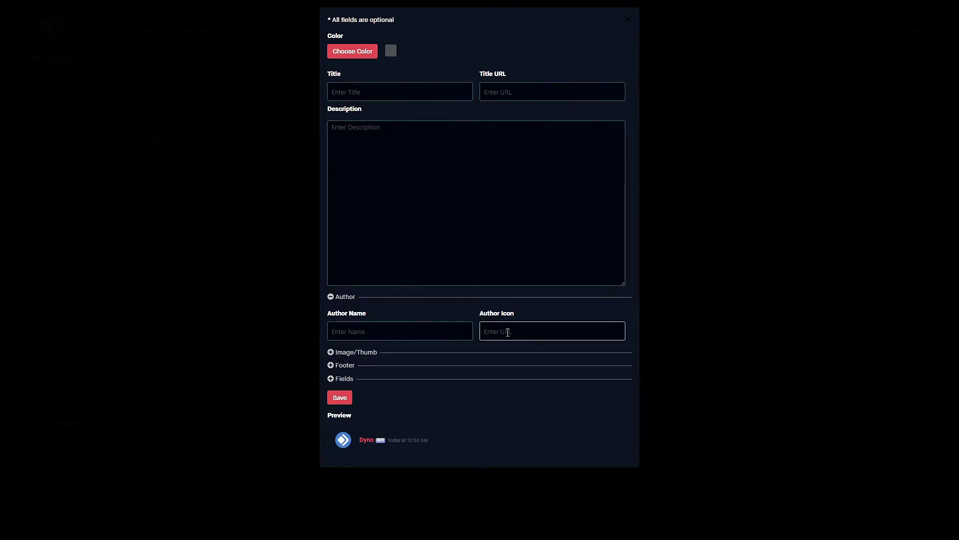
left_click(381, 352)
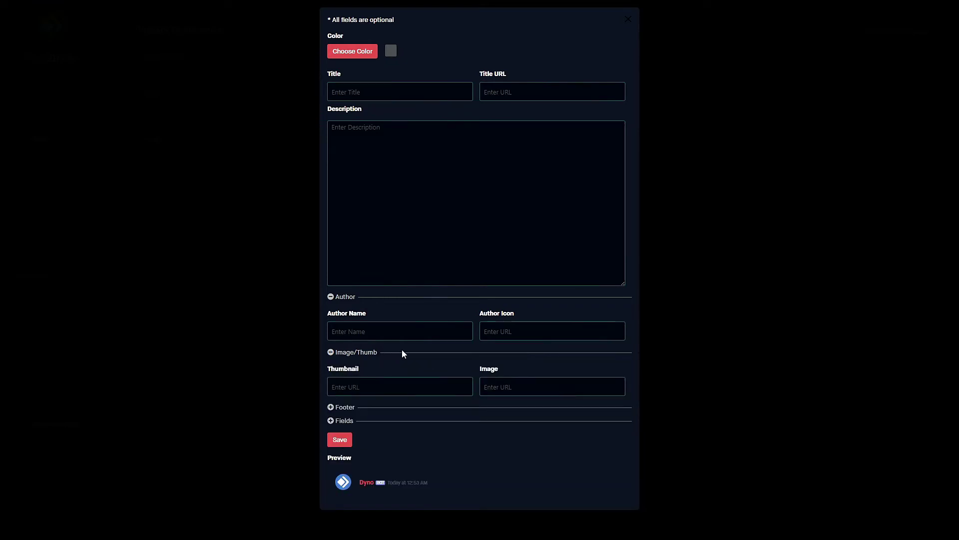
left_click(342, 404)
scroll(349, 430, "down", 1)
left_click(347, 446)
scroll(352, 439, "down", 1)
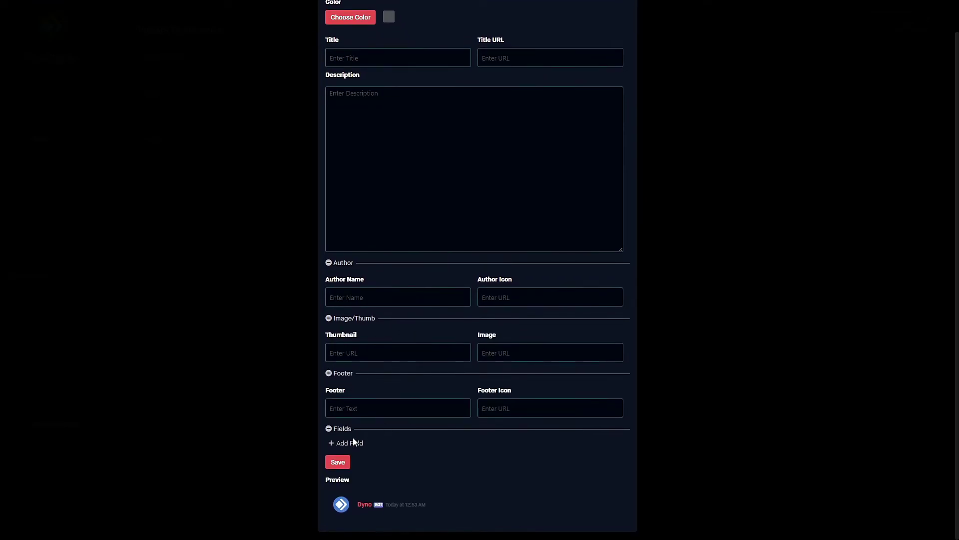
left_click(350, 441)
scroll(611, 450, "down", 2)
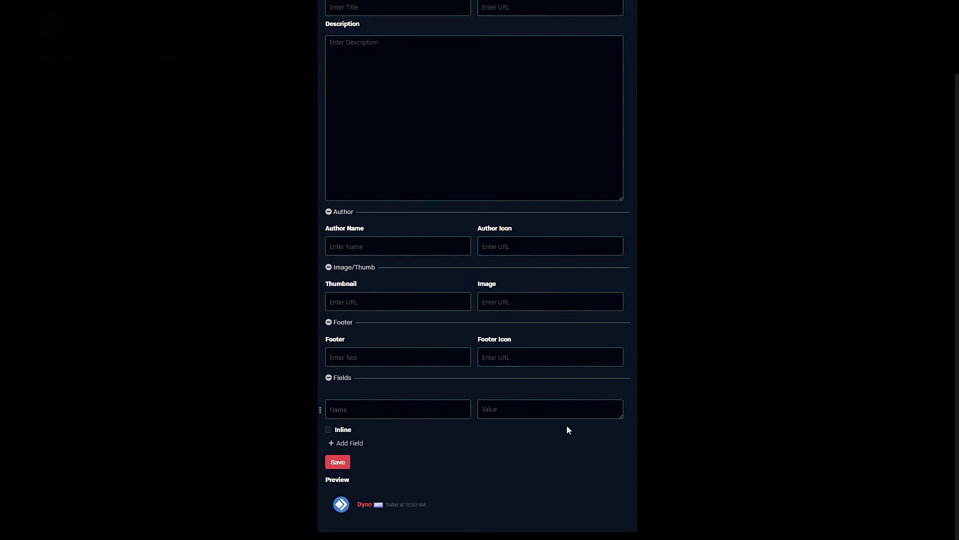
left_click_drag(620, 415, 619, 475)
scroll(460, 351, "up", 3)
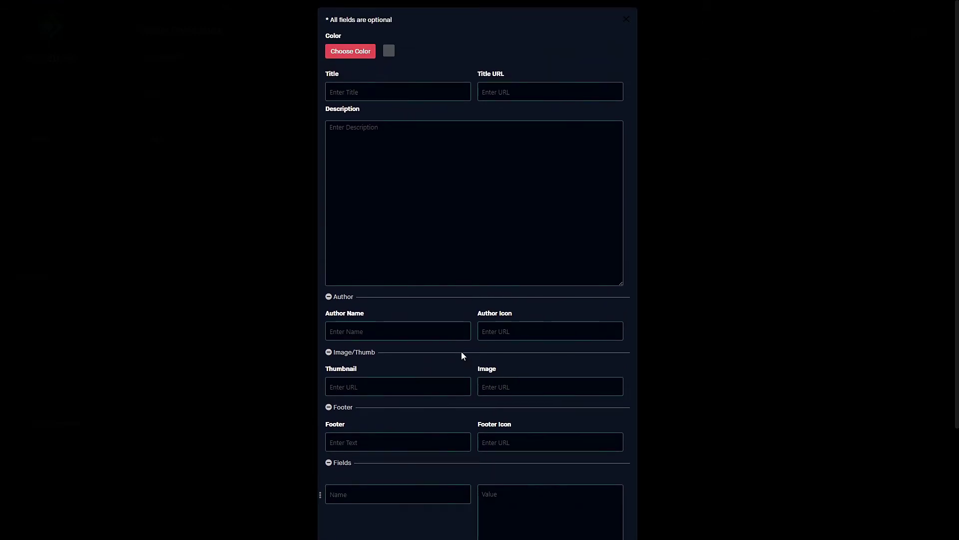
Set the embed colour to red and close the embed and command editors.
left_click(422, 142)
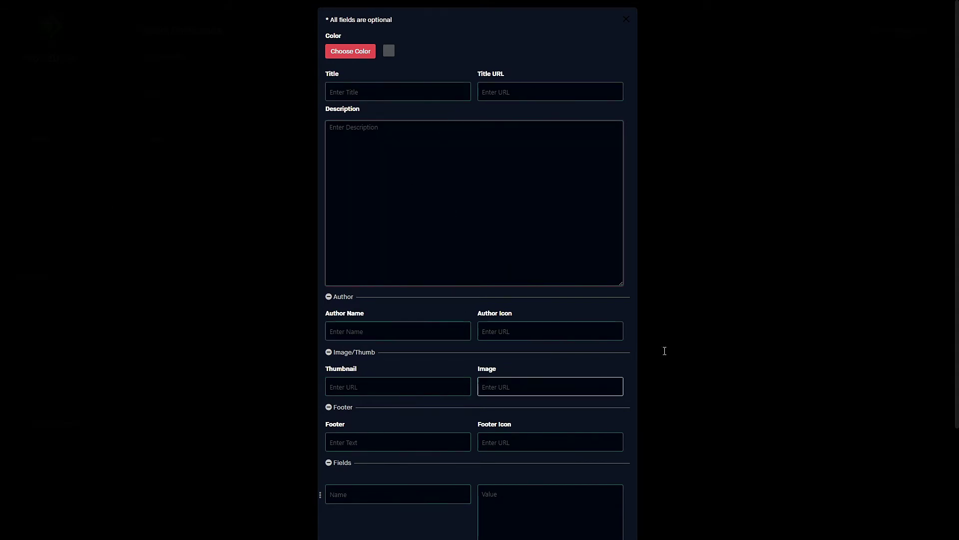
left_click(338, 53)
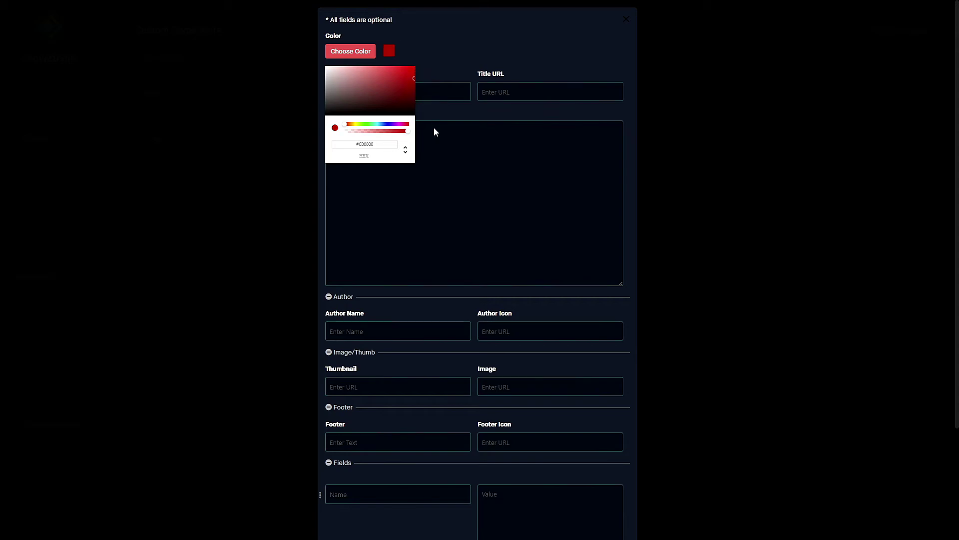
left_click(429, 139)
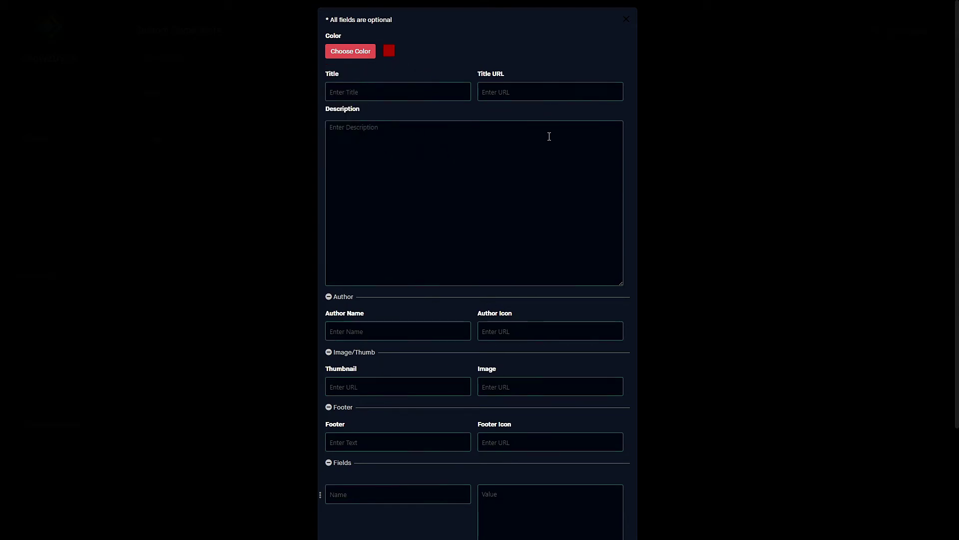
left_click(626, 20)
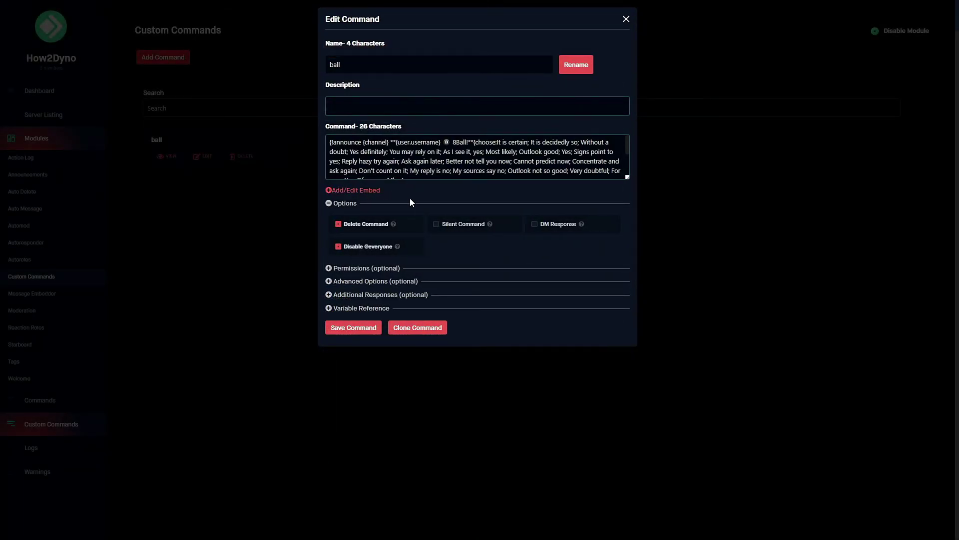
left_click(260, 180)
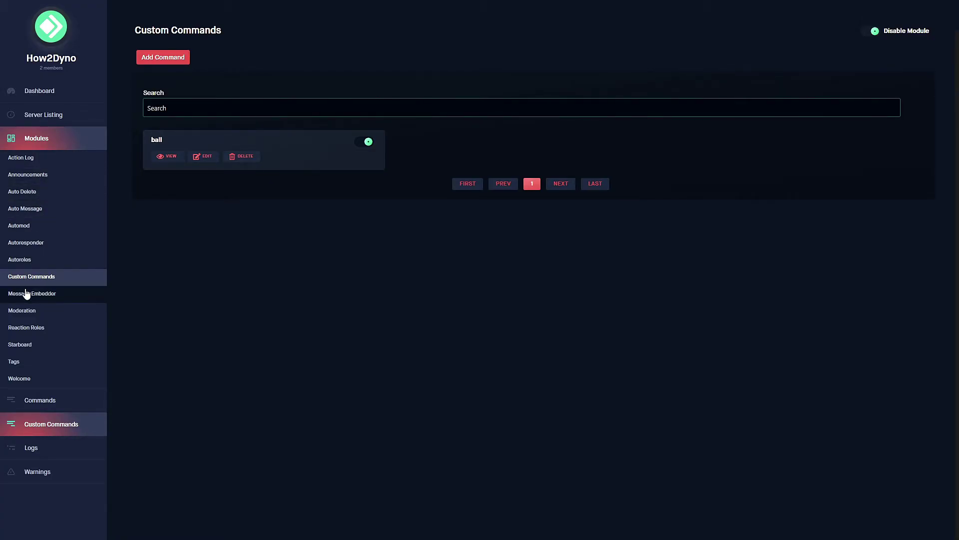
In Message Embedder, save a new embed and decline sending it now.
left_click(54, 295)
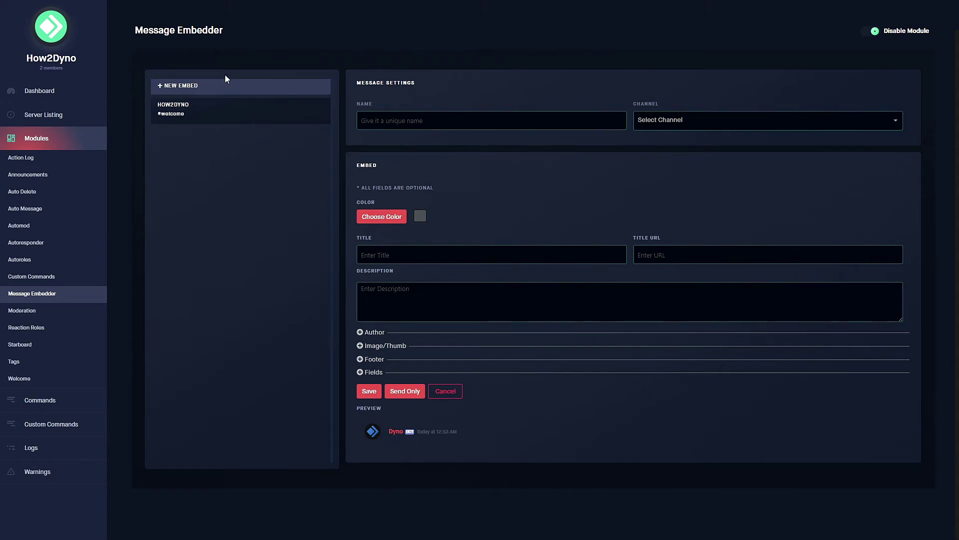
left_click(424, 120)
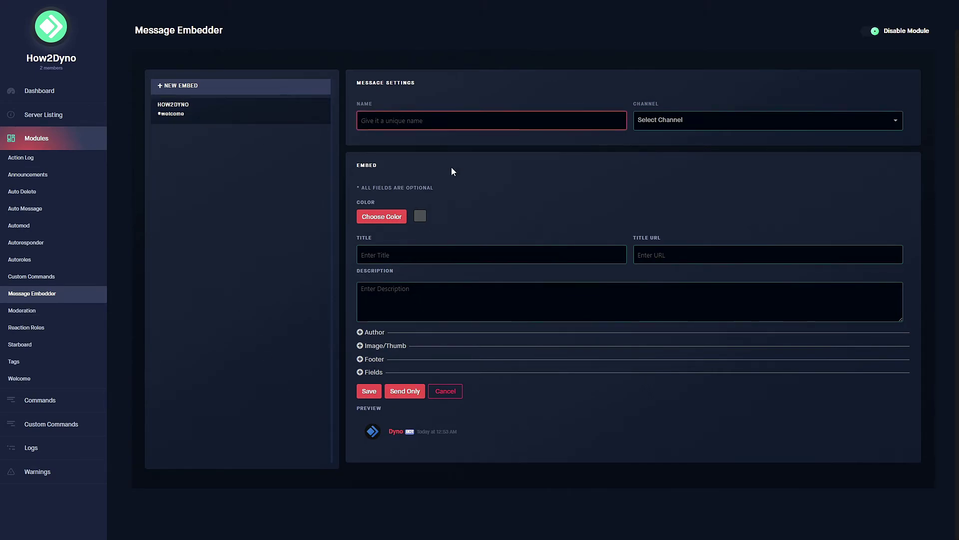
left_click(375, 392)
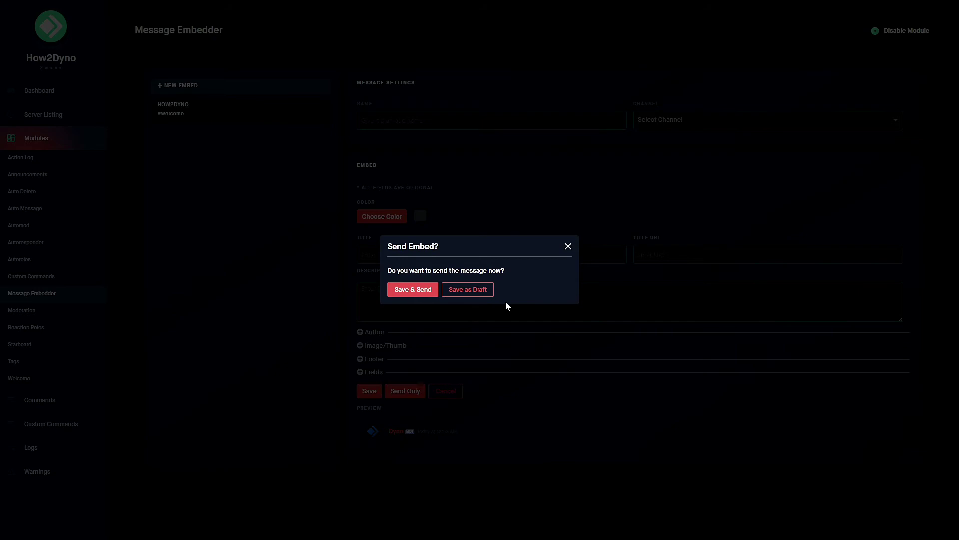
left_click(295, 274)
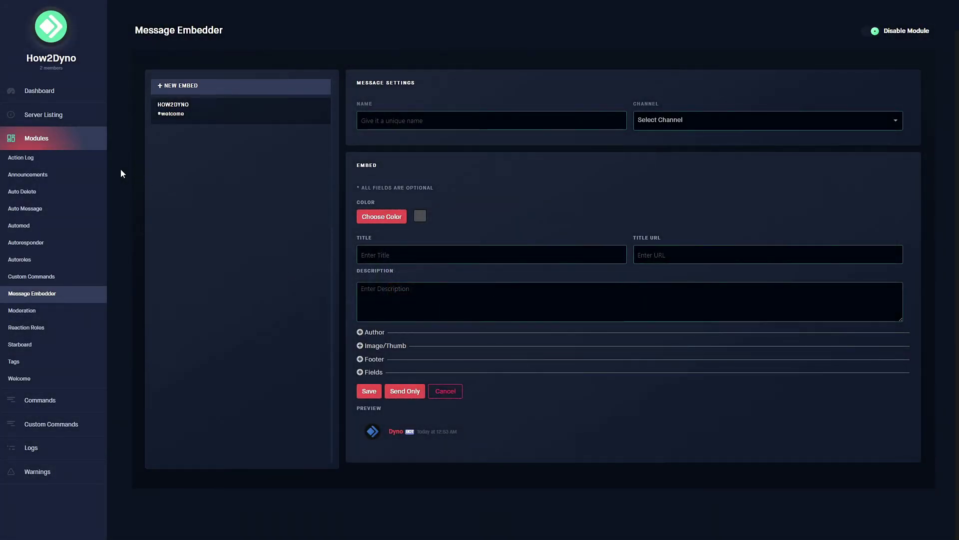
Add an Auto Responder response, try Reaction, settle on Embed Response, and open Edit Embed.
left_click(59, 243)
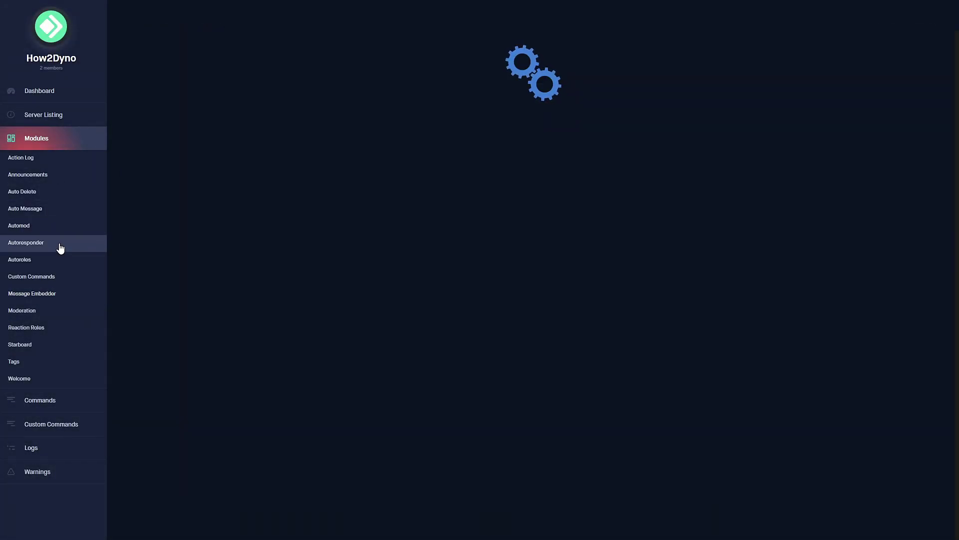
left_click(155, 57)
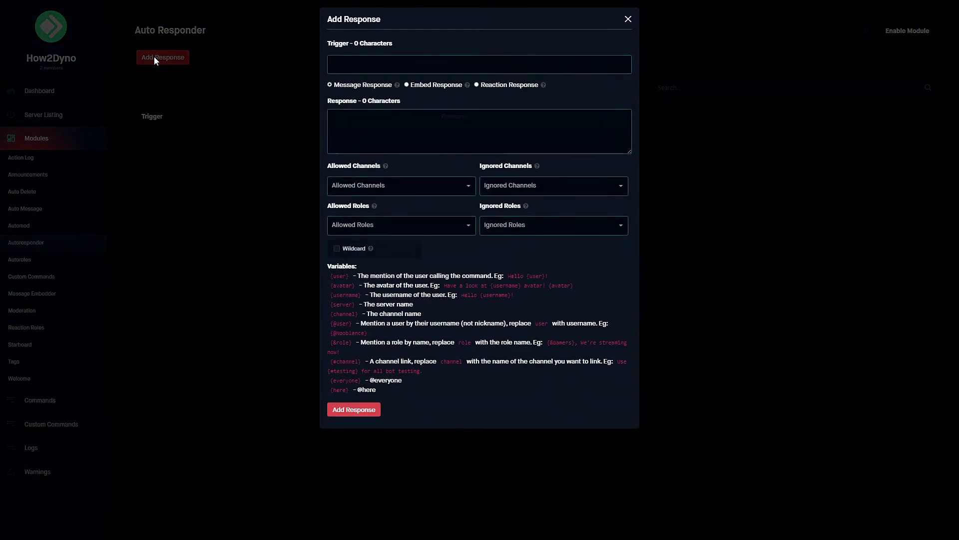
left_click(420, 85)
left_click(514, 86)
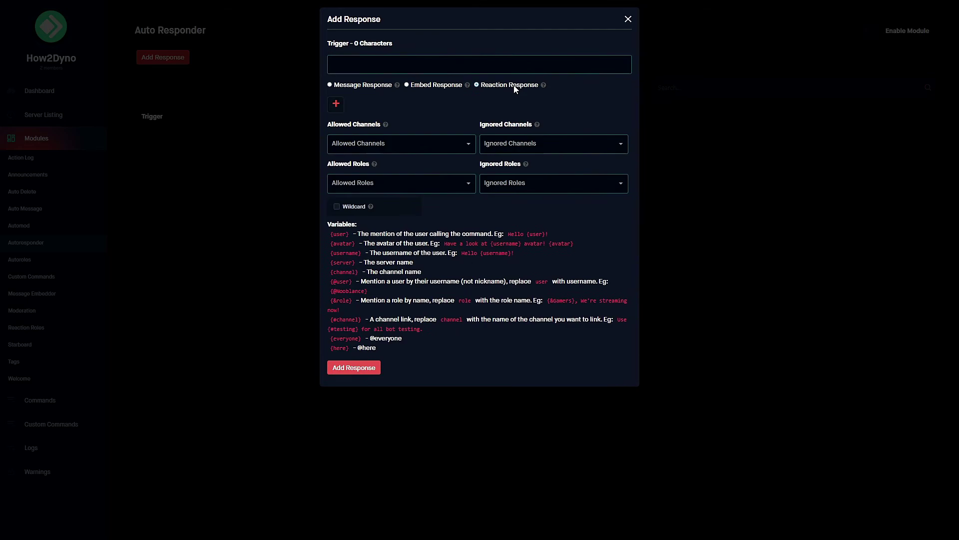
left_click(434, 86)
left_click(349, 104)
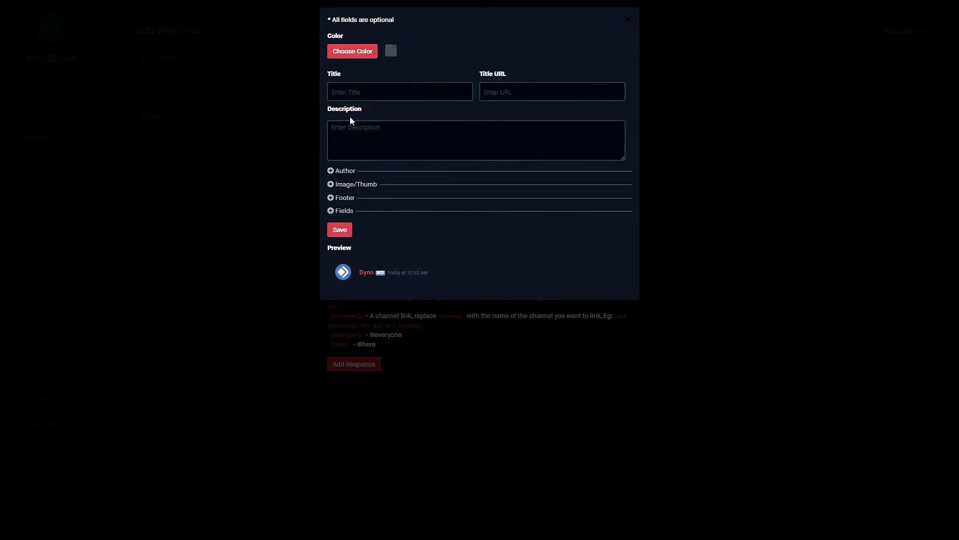